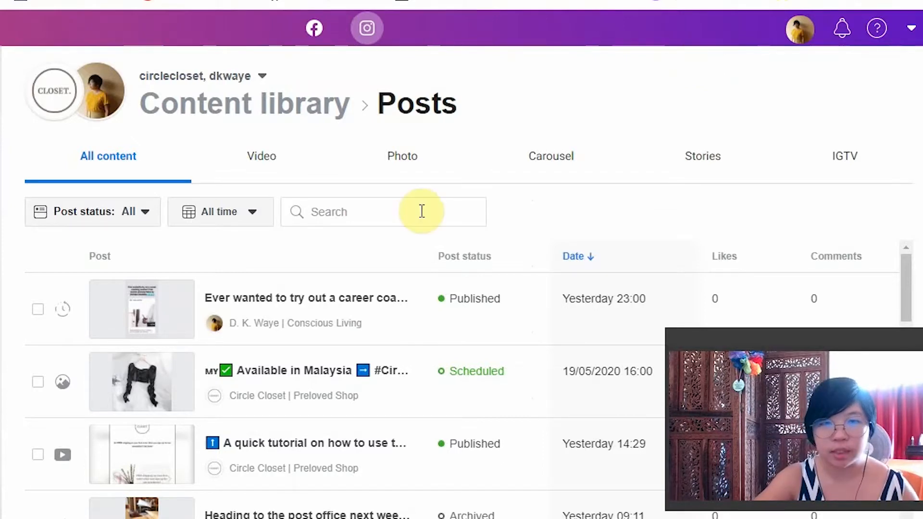
Limit the Instagram content library to the circlecloset account and filter its posts by Scheduled status.
left_click(319, 37)
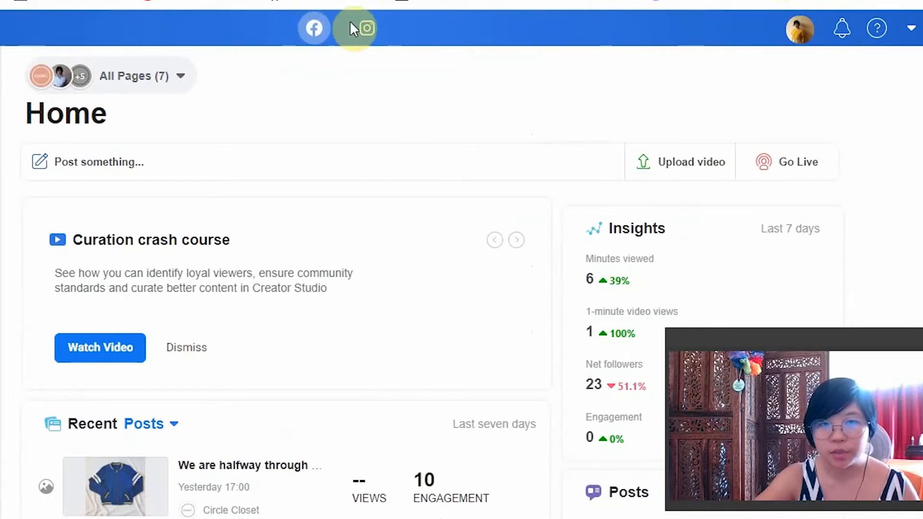
left_click(365, 32)
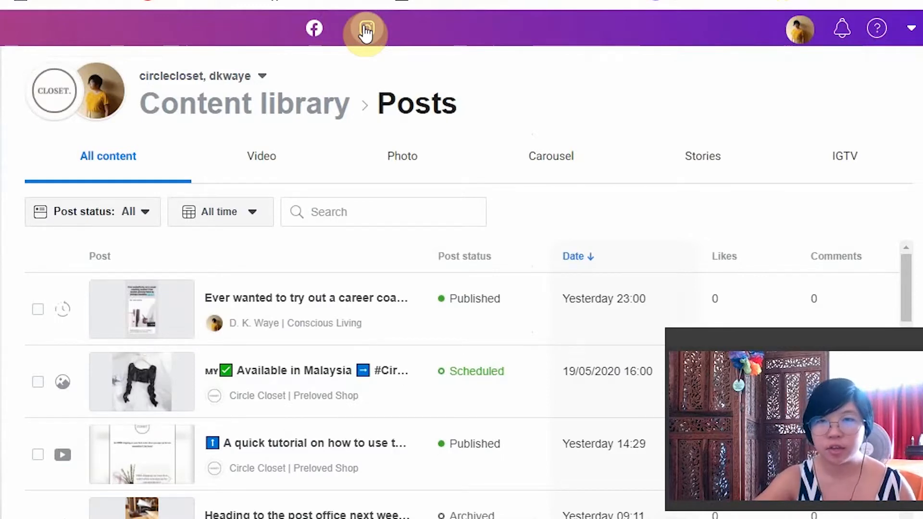
left_click(233, 77)
left_click(46, 238)
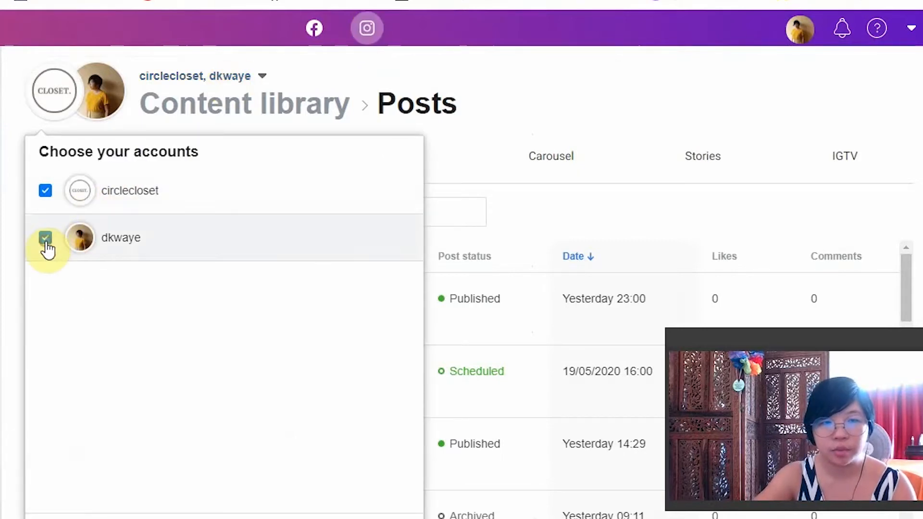
left_click(375, 488)
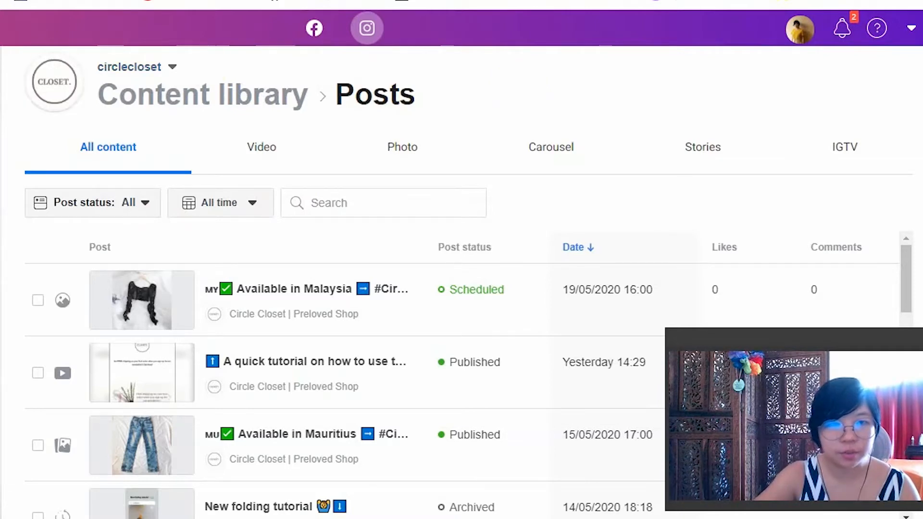
left_click(135, 206)
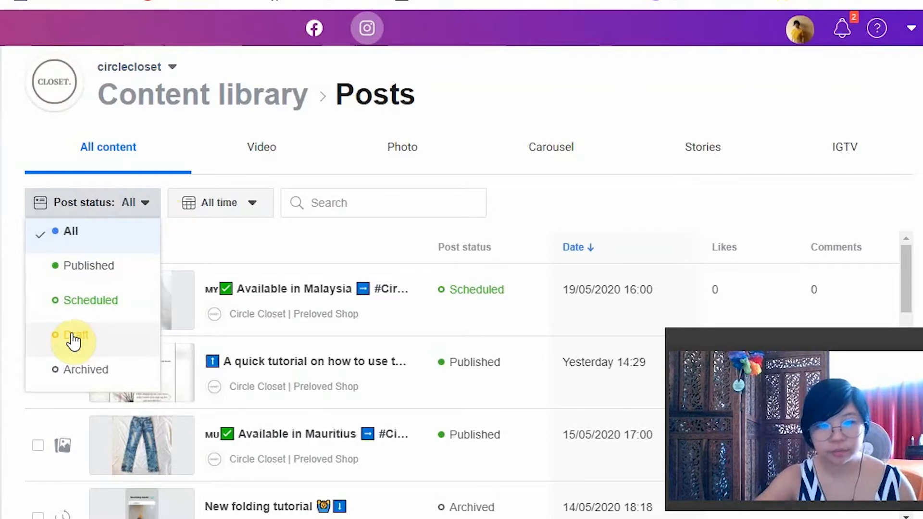
left_click(76, 307)
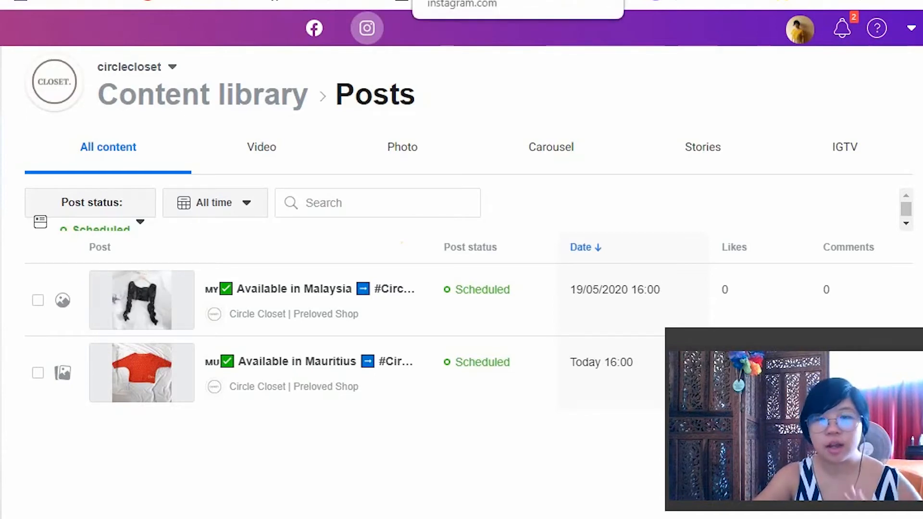
Look through the post grid of the circlecloset Instagram profile and return to Creator Studio.
left_click(452, 0)
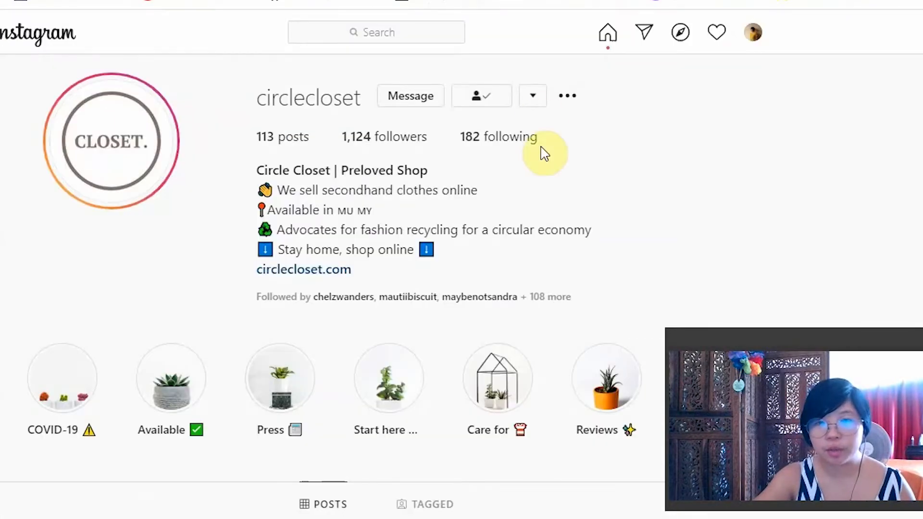
scroll(543, 153, "down", 12)
scroll(543, 154, "down", 8)
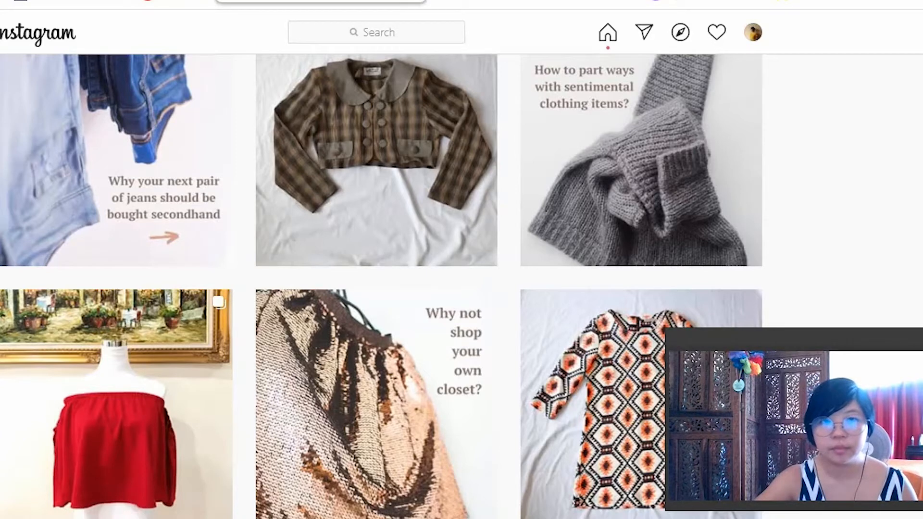
left_click(274, 1)
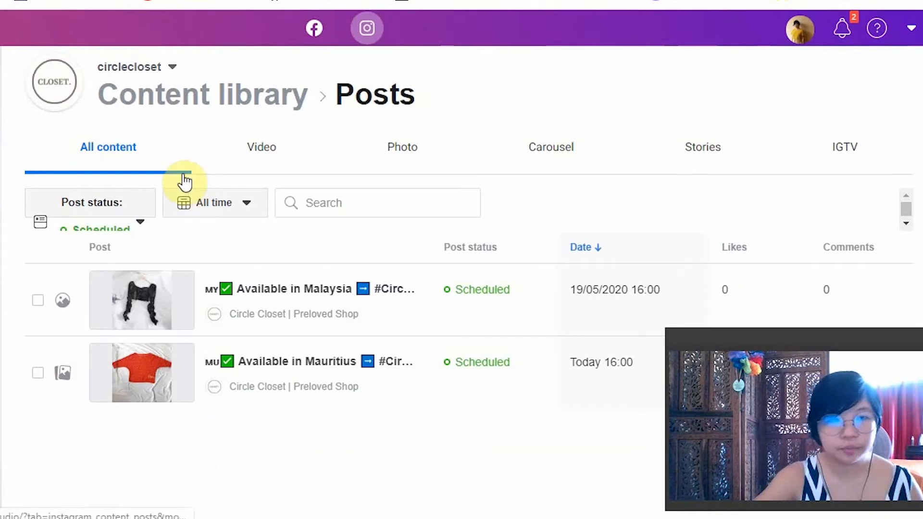
Start a new Instagram feed post for the circlecloset account.
left_click(24, 94)
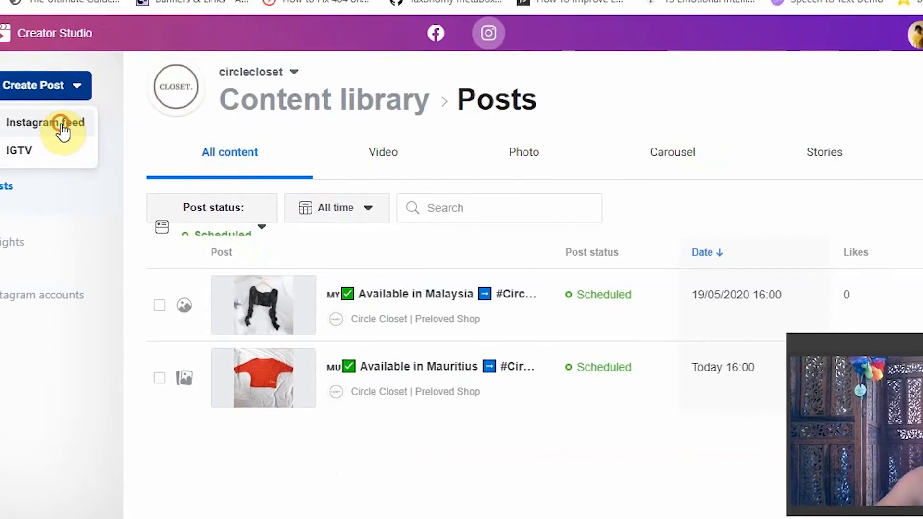
left_click(97, 123)
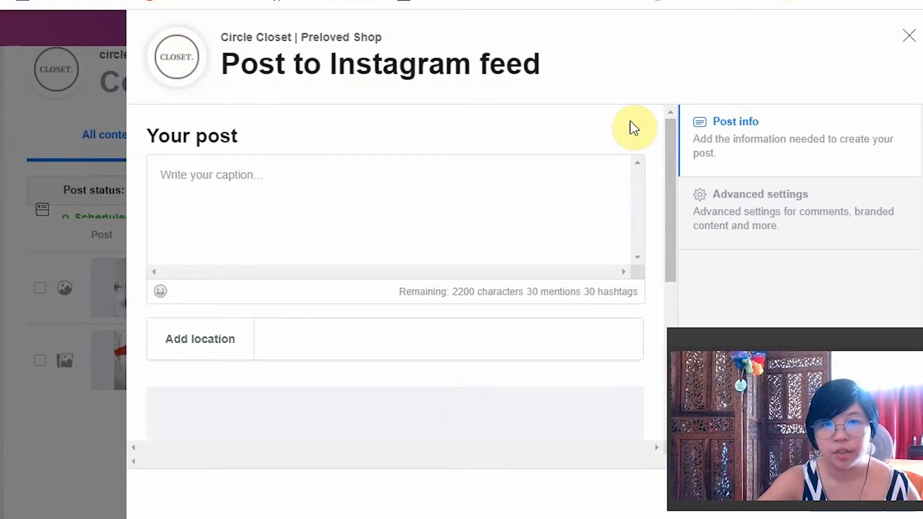
Examine the post form's caption area, its character, mention and hashtag limits, and the location field.
left_click(310, 218)
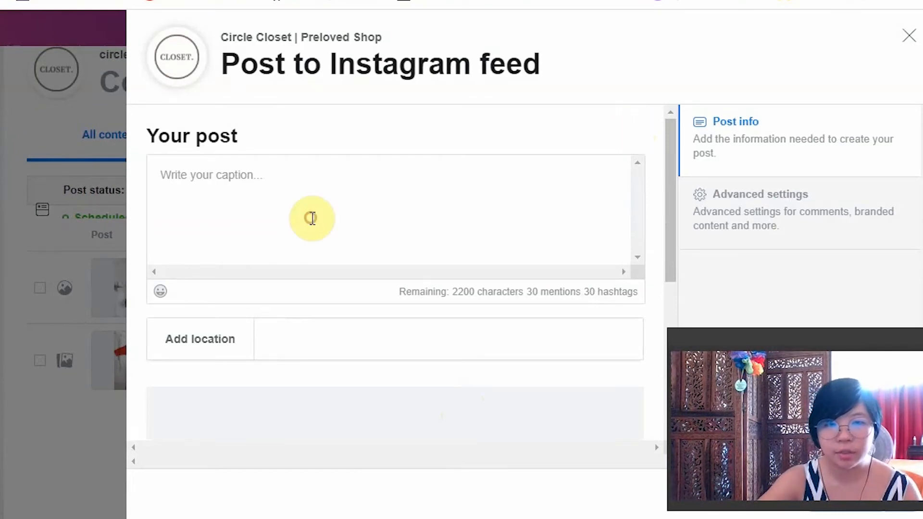
scroll(260, 200, "down", 2)
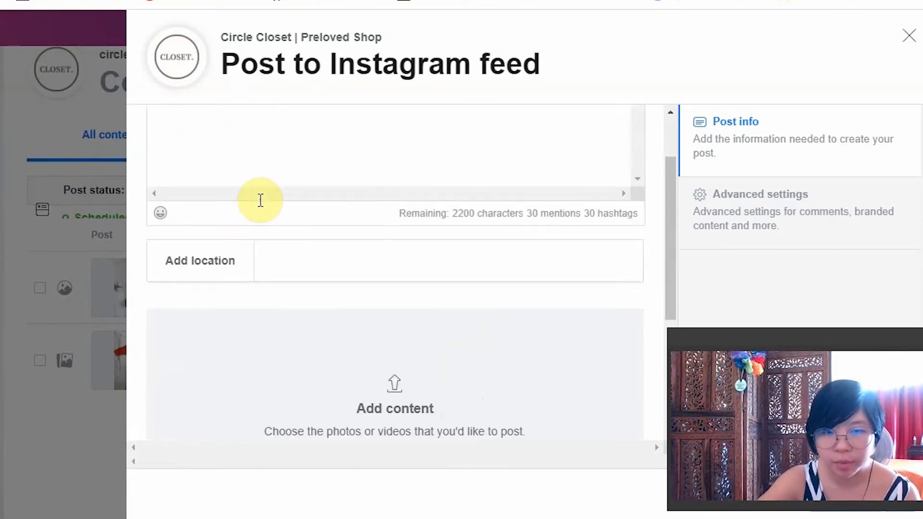
left_click(355, 258)
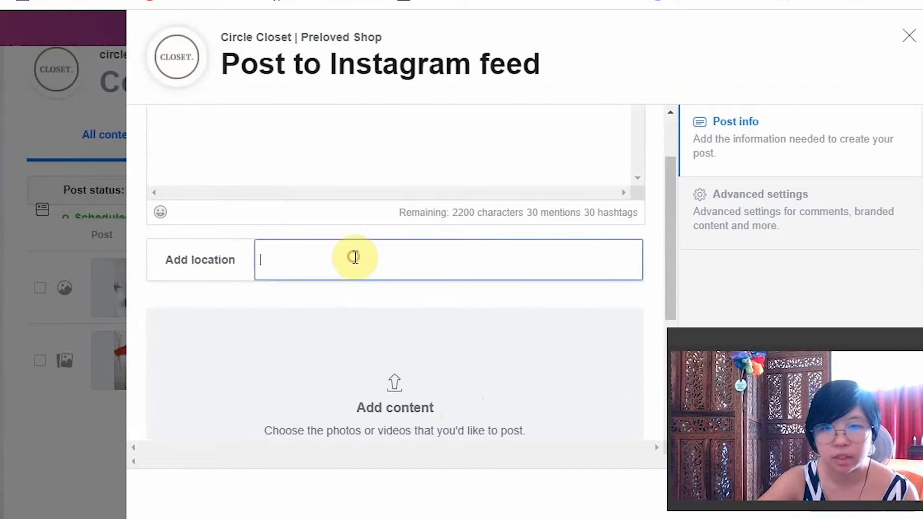
left_click_drag(528, 212, 642, 216)
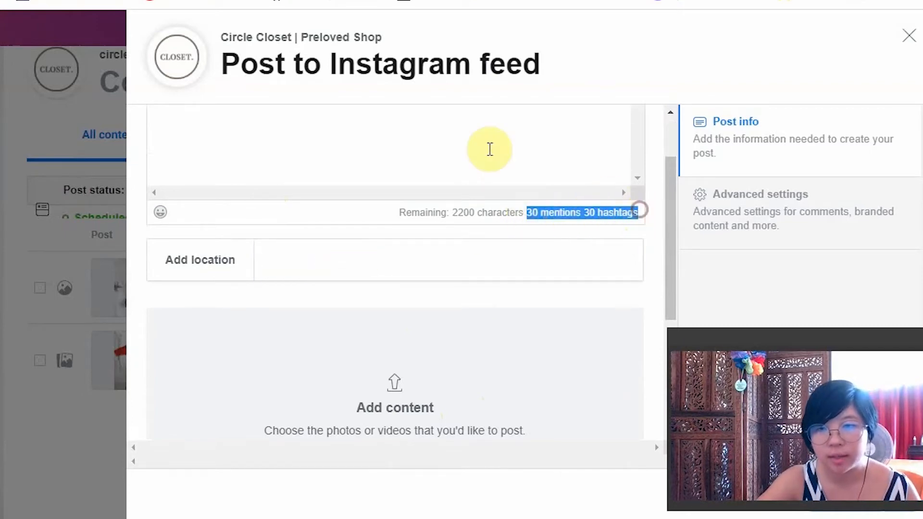
scroll(488, 152, "up", 2)
left_click(380, 223)
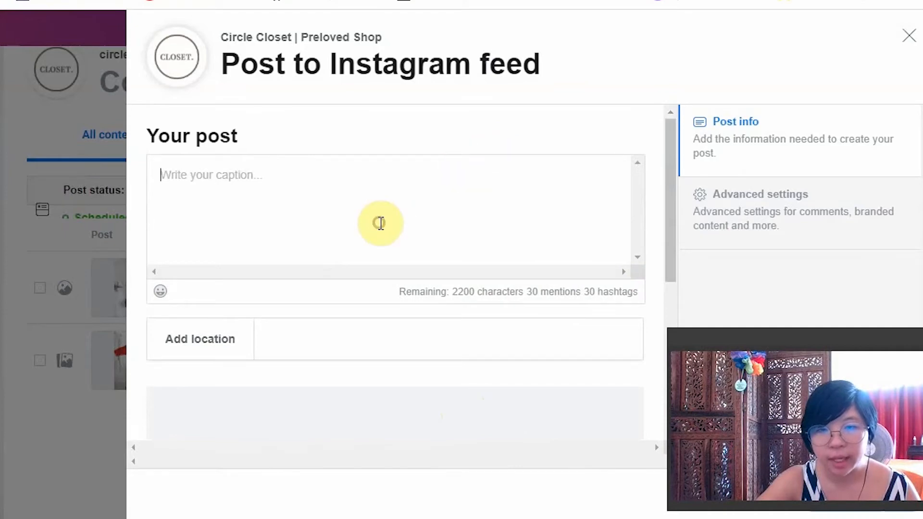
left_click_drag(452, 291, 504, 288)
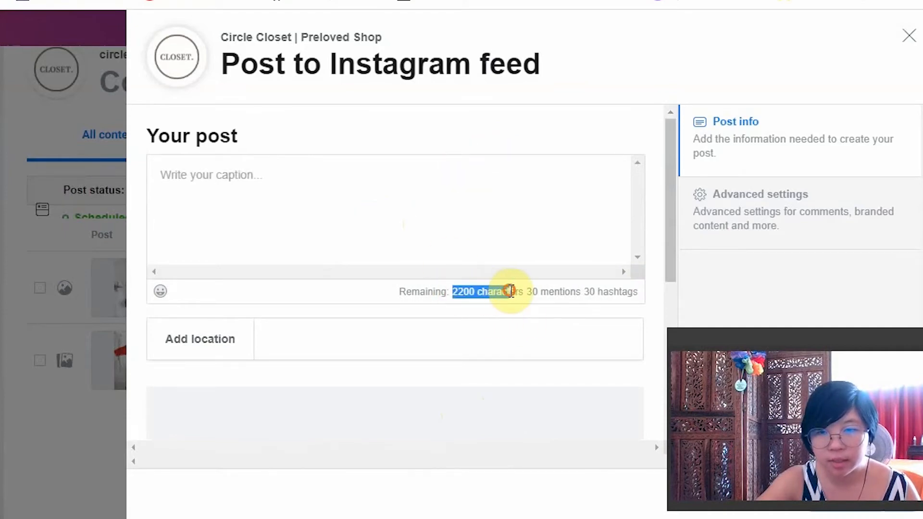
left_click(486, 233)
scroll(488, 235, "down", 2)
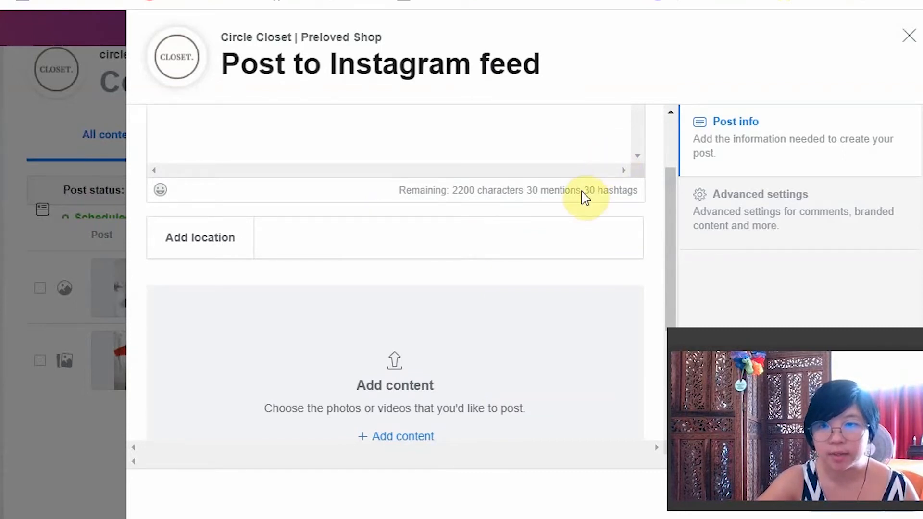
left_click_drag(583, 191, 648, 192)
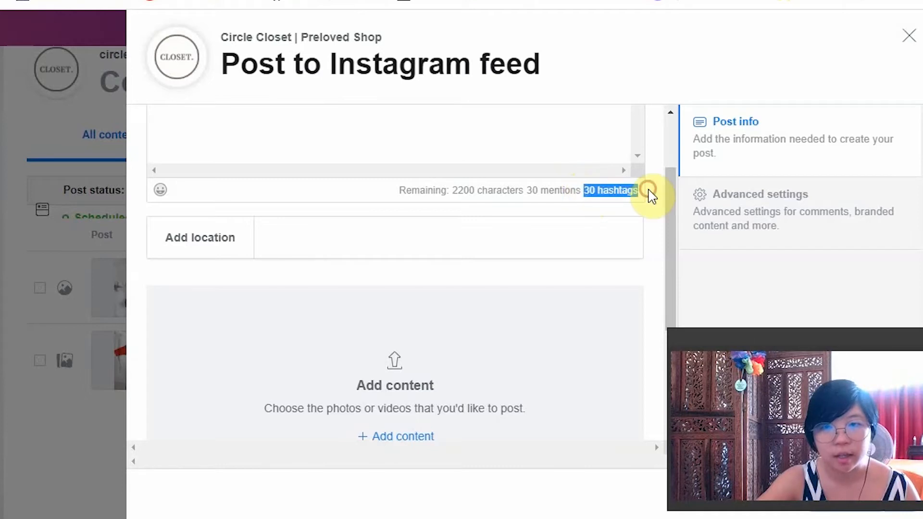
left_click(547, 204)
left_click(418, 231)
Add the "postoffice" image to the post from a file upload.
scroll(421, 231, "down", 2)
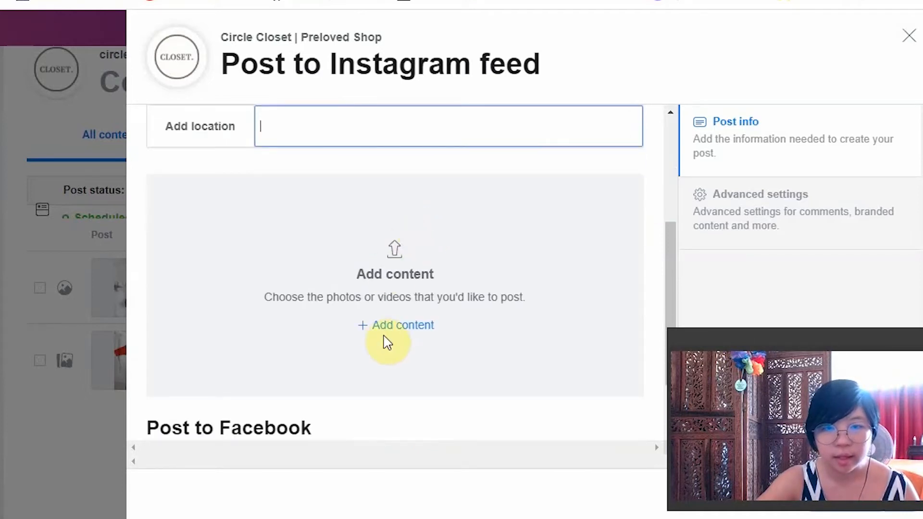
left_click(405, 338)
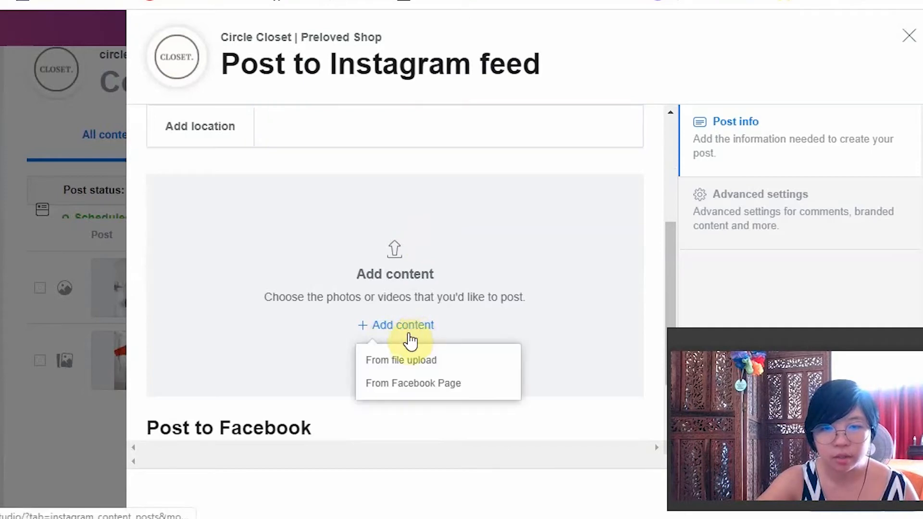
left_click(405, 358)
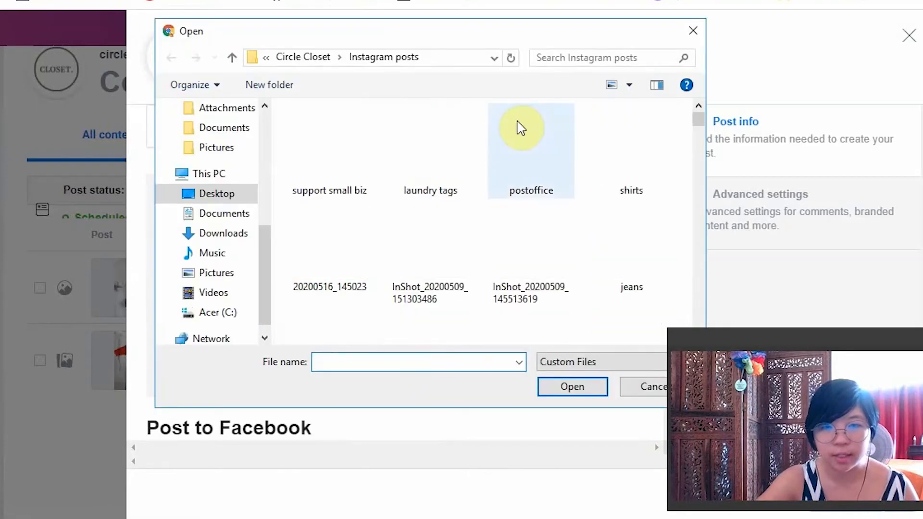
left_click(518, 127)
left_click(586, 388)
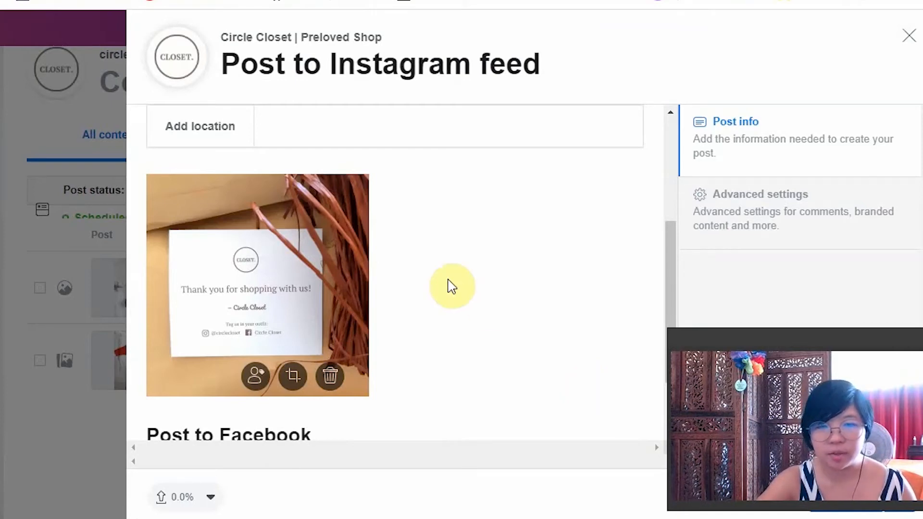
Enable posting to the Circle Closet Facebook page as well and set that copy to Save as draft.
scroll(497, 212, "down", 2)
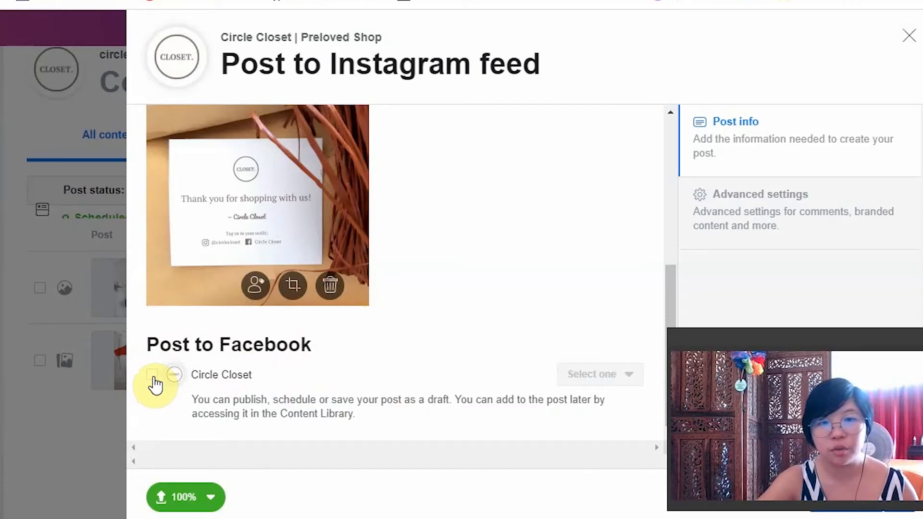
left_click(154, 378)
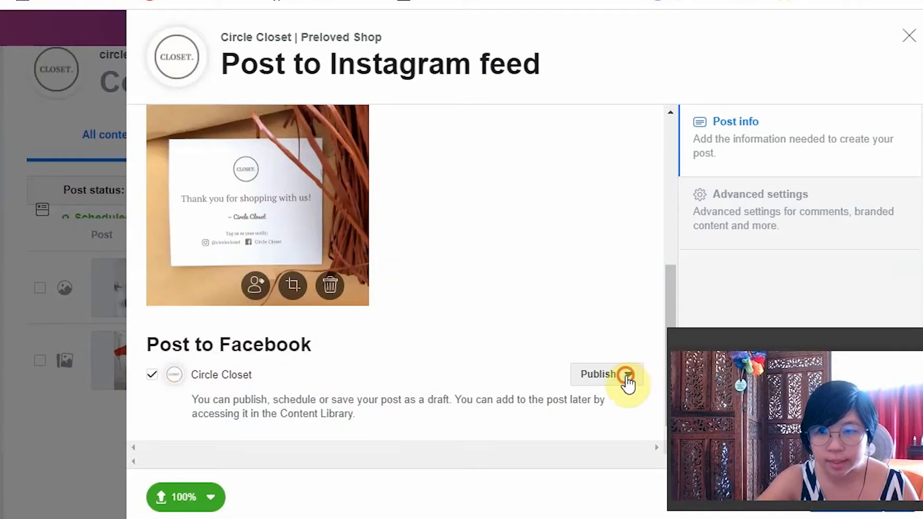
left_click(626, 380)
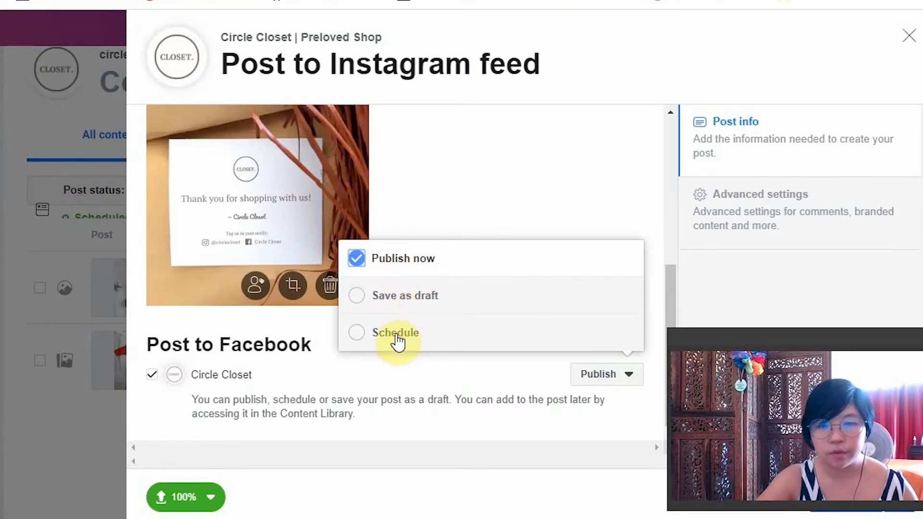
left_click(420, 296)
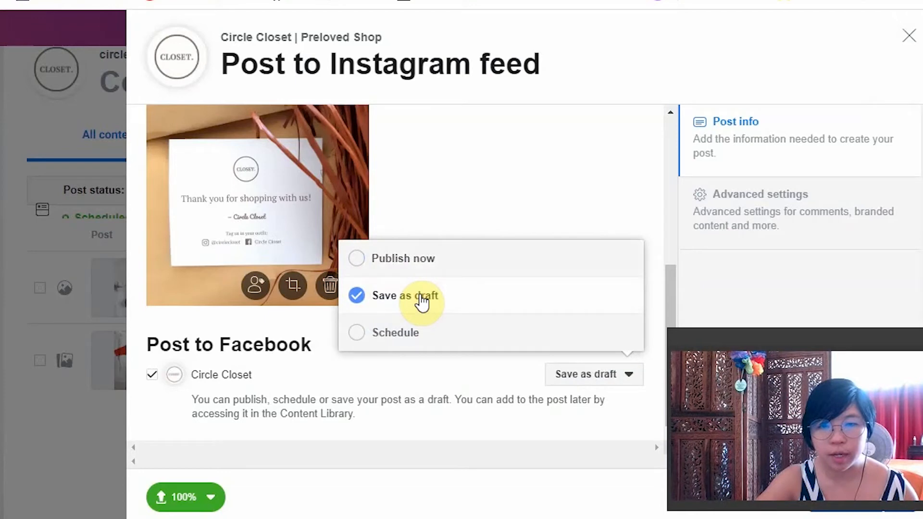
left_click(516, 410)
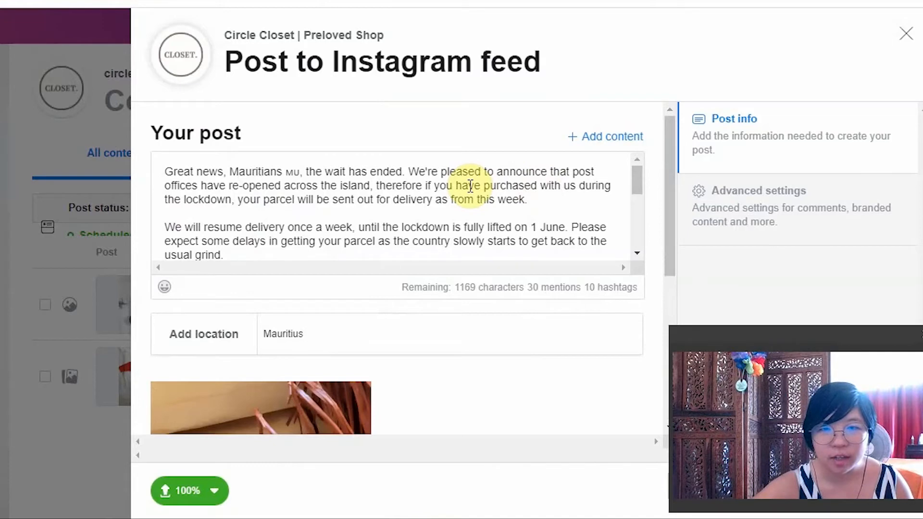
Review the filled-in post and set its Instagram publishing option to Schedule.
scroll(470, 186, "down", 5)
scroll(470, 186, "up", 5)
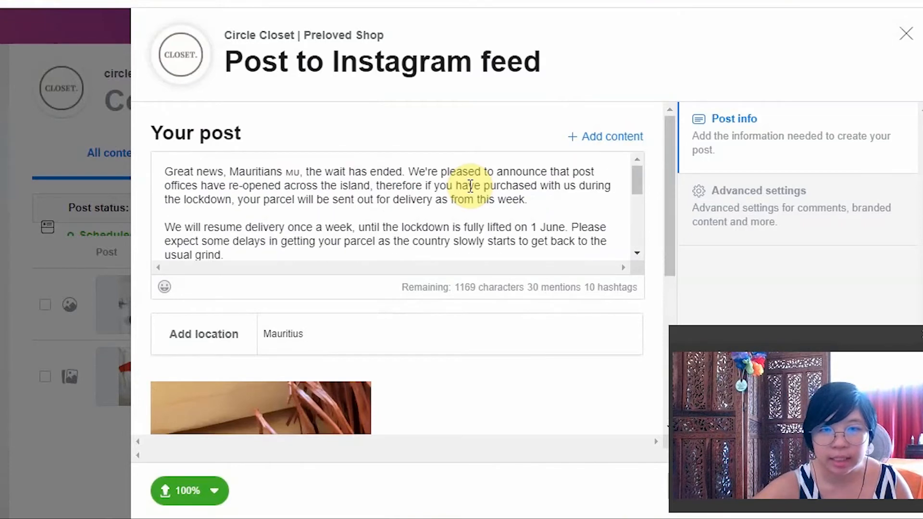
scroll(514, 405, "down", 5)
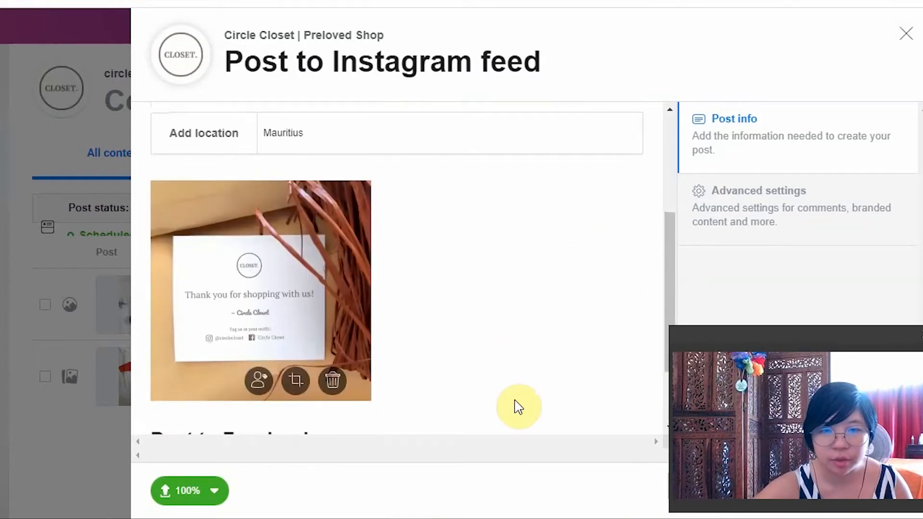
scroll(457, 257, "down", 2)
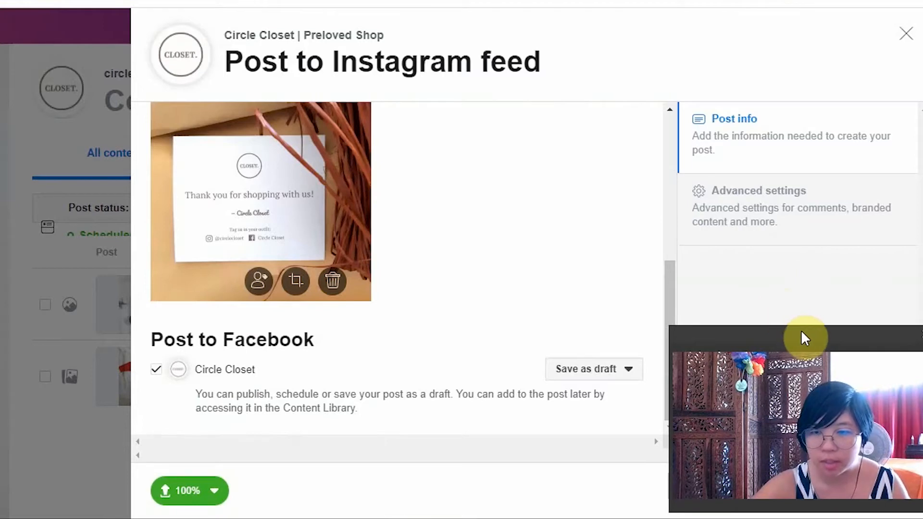
left_click_drag(805, 338, 799, 250)
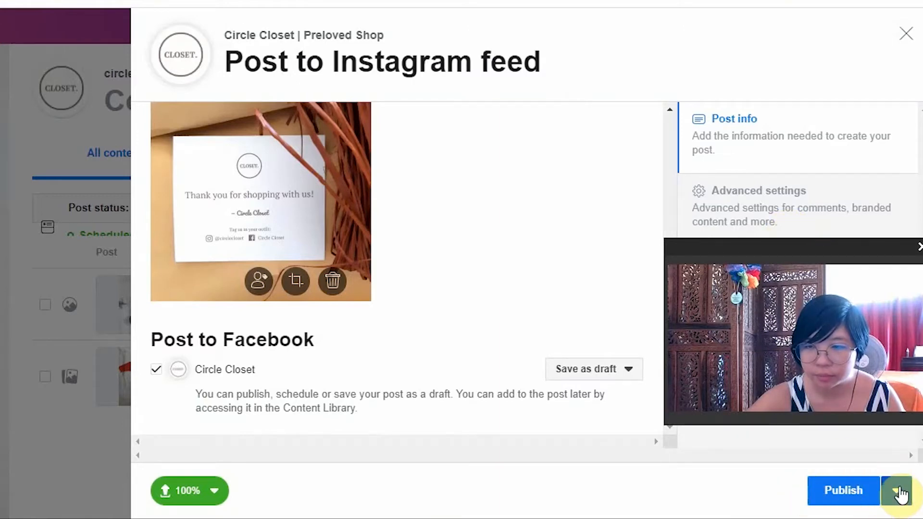
left_click(897, 491)
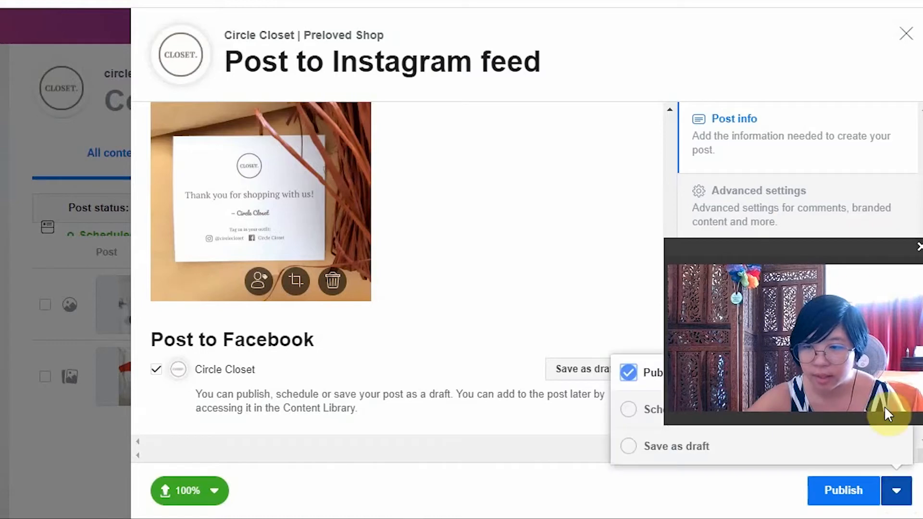
left_click_drag(832, 244, 827, 166)
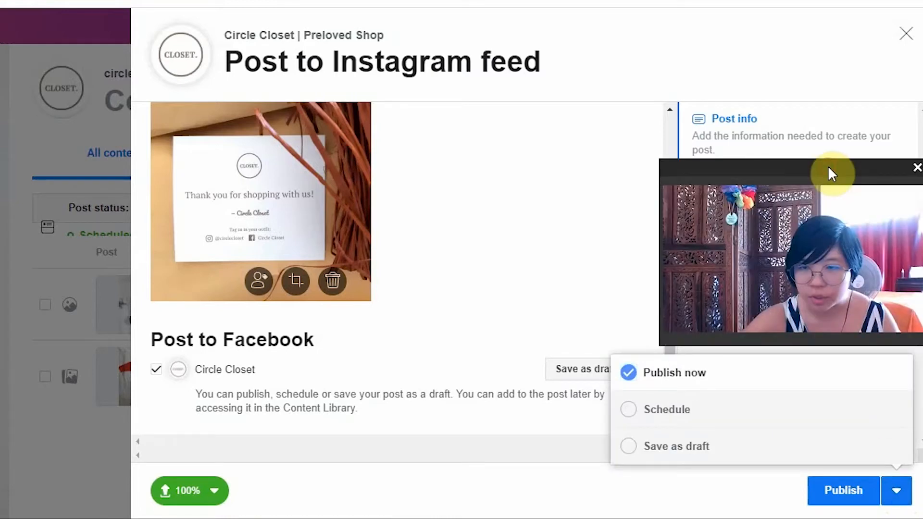
left_click(675, 416)
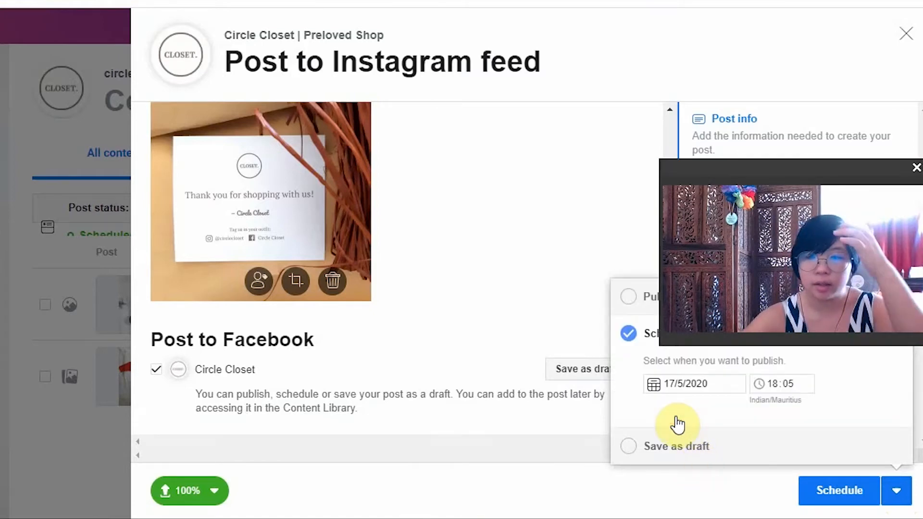
Open the scheduled publish date and switch the Instagram post's publishing option to Save as draft.
left_click(680, 384)
left_click(779, 440)
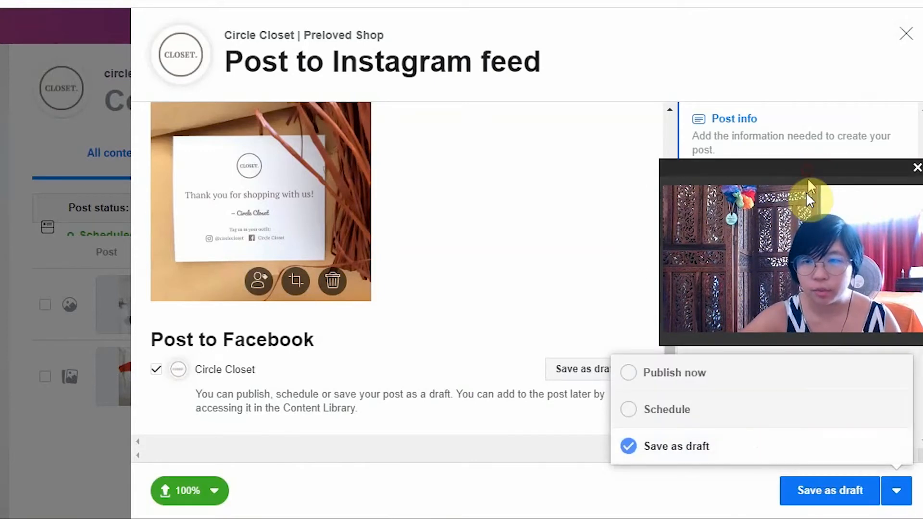
Open the post's advanced settings and examine the commenting and business partner tagging options.
left_click_drag(806, 191, 805, 285)
left_click(805, 219)
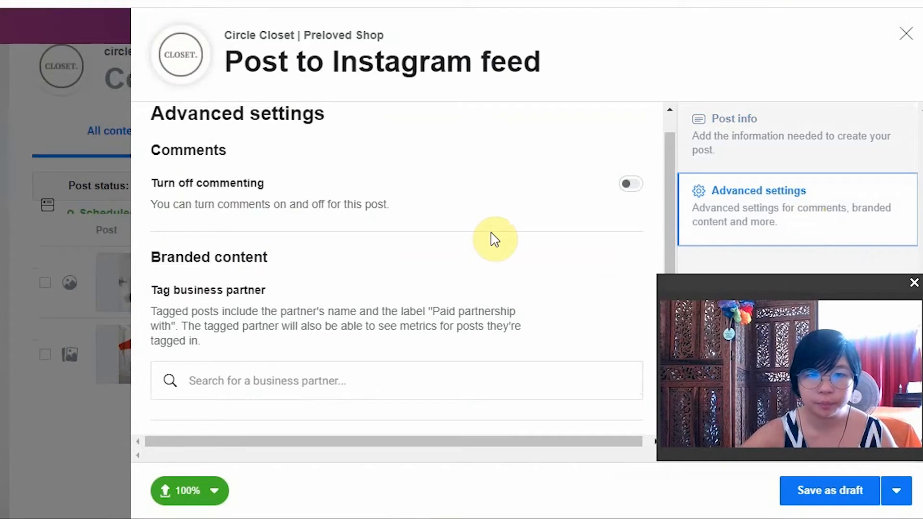
scroll(492, 239, "up", 1)
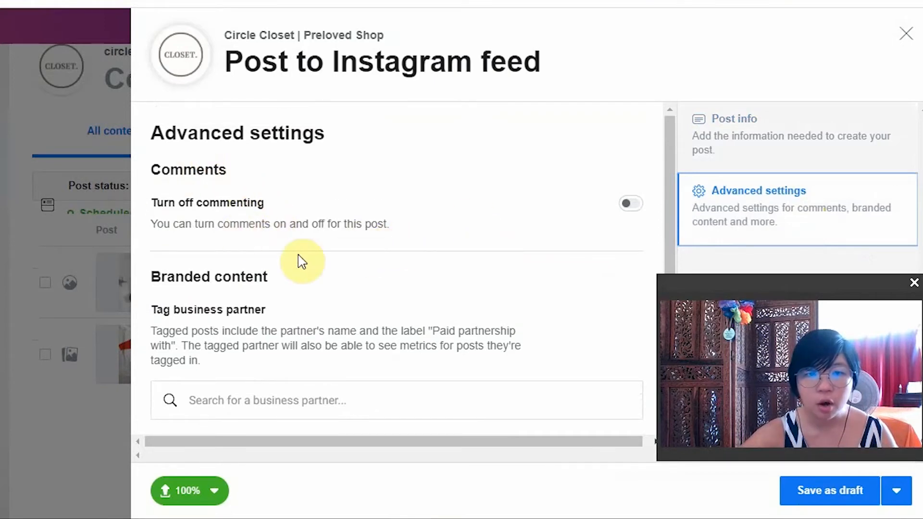
scroll(269, 308, "down", 1)
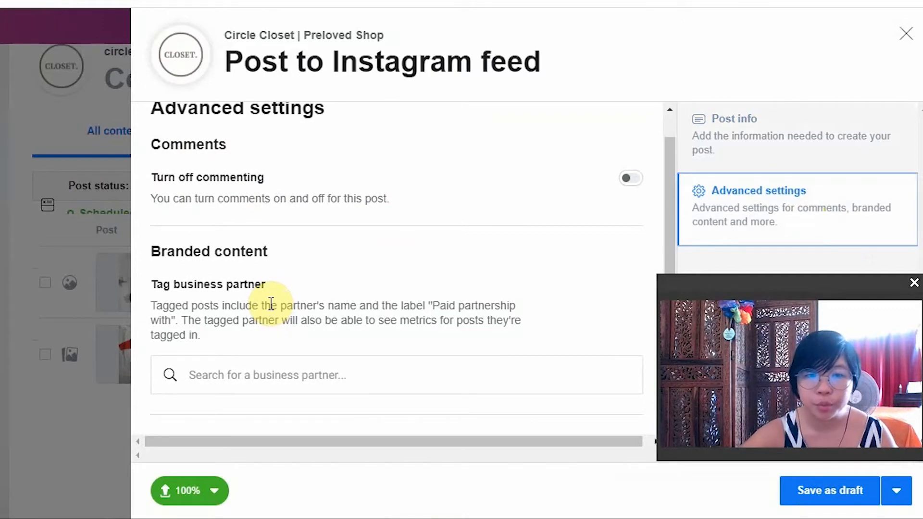
left_click(250, 363)
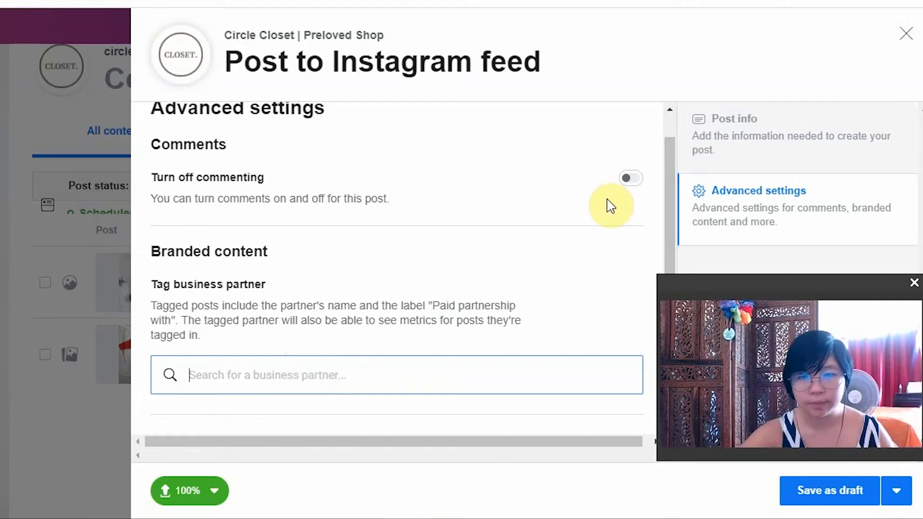
Schedule the Instagram post for 18/05/2020 at 18:00.
left_click_drag(745, 281, 728, 168)
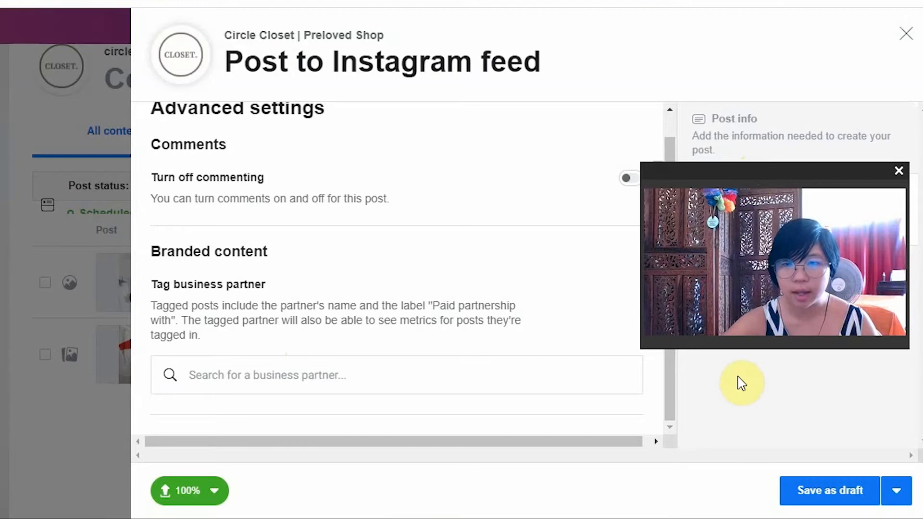
left_click(896, 491)
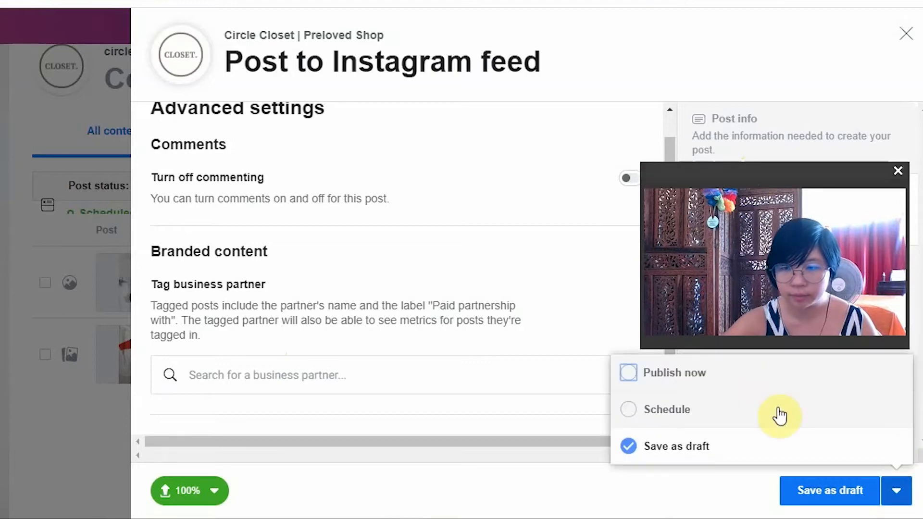
left_click(670, 410)
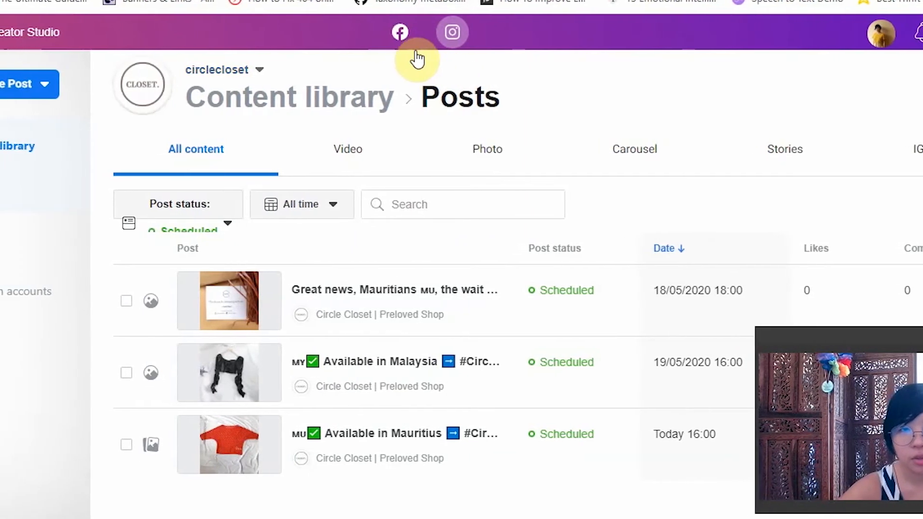
Review the Facebook content library for all pages and return to circlecloset's Instagram content library.
left_click(417, 36)
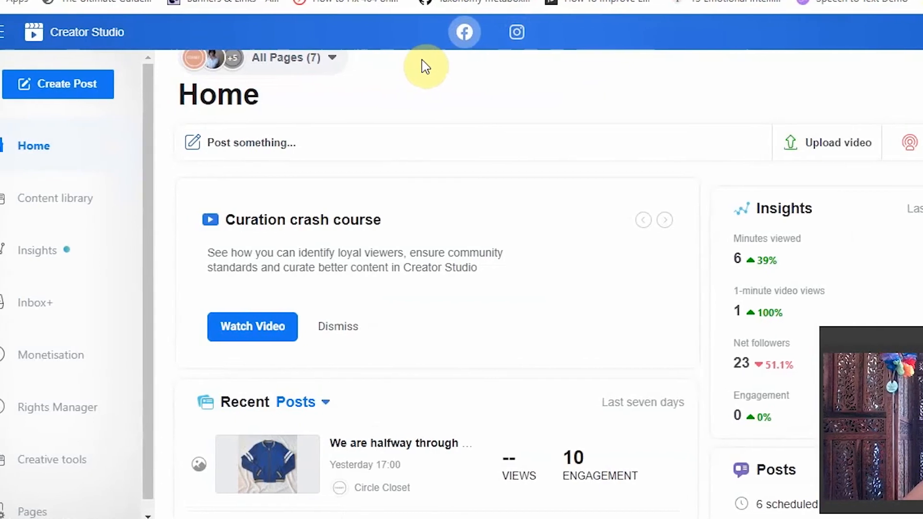
left_click(76, 205)
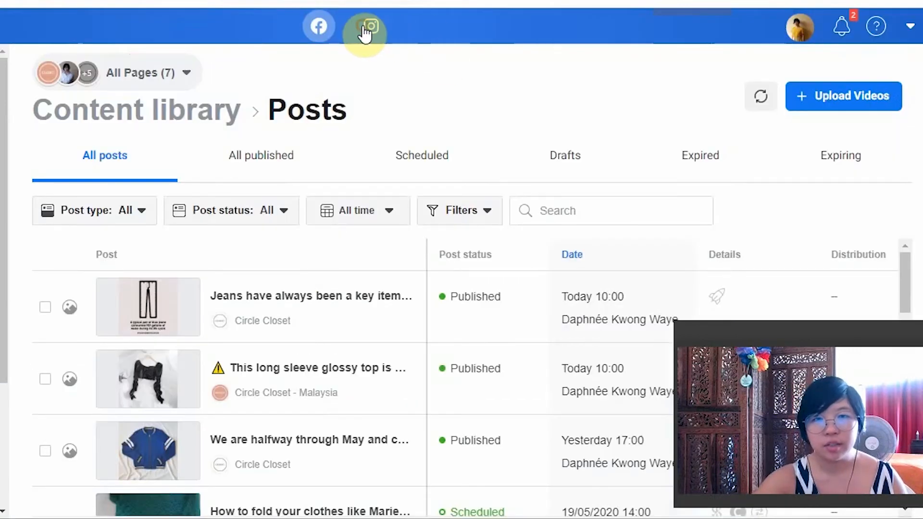
left_click(367, 29)
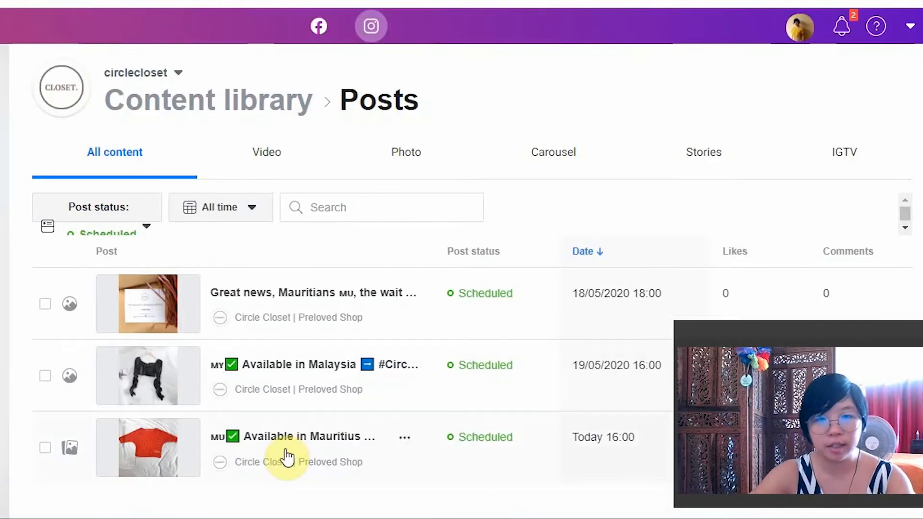
left_click(319, 27)
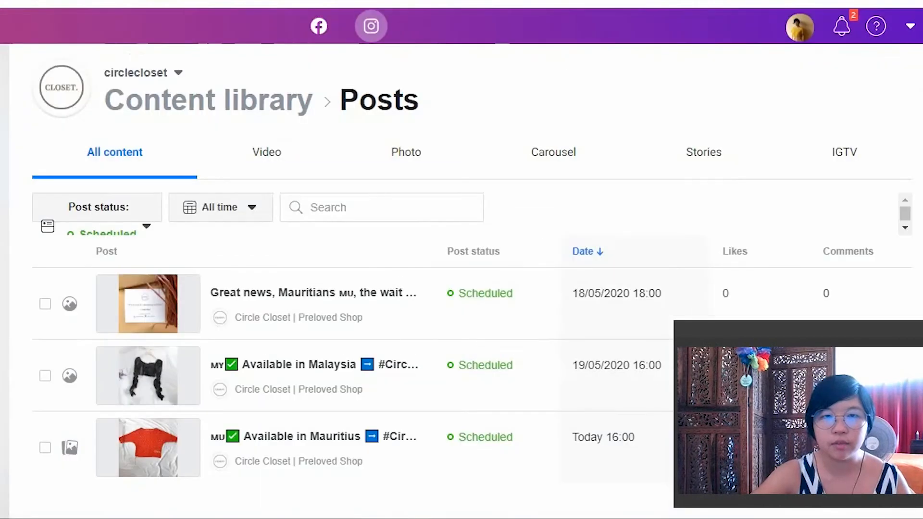
left_click(331, 27)
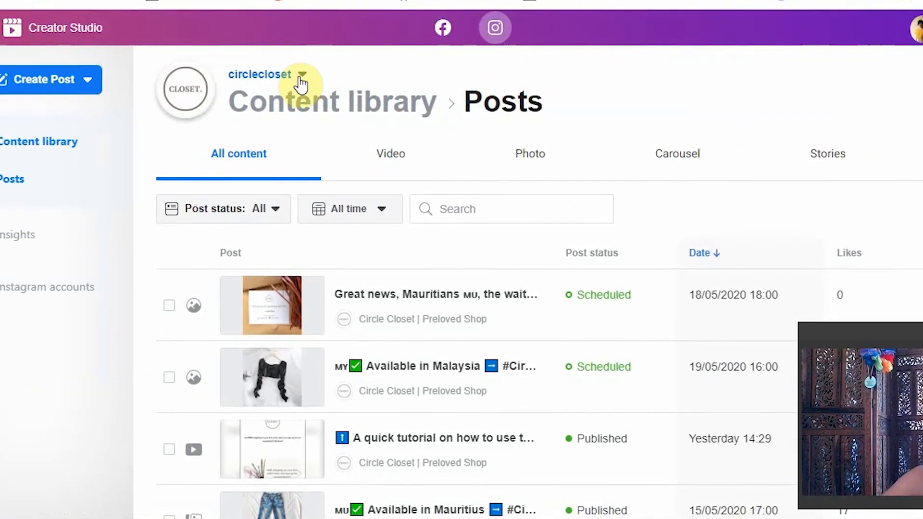
Check which post types can be created for the Instagram account.
left_click(73, 79)
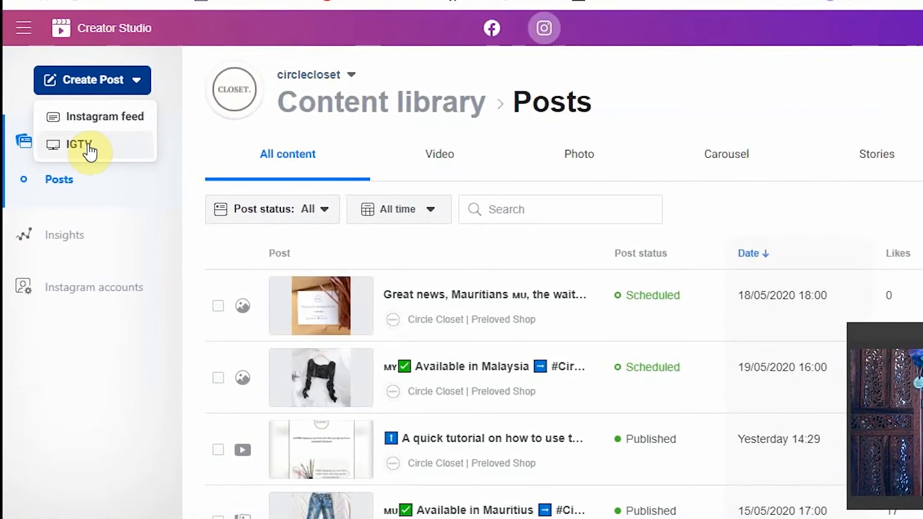
left_click(121, 404)
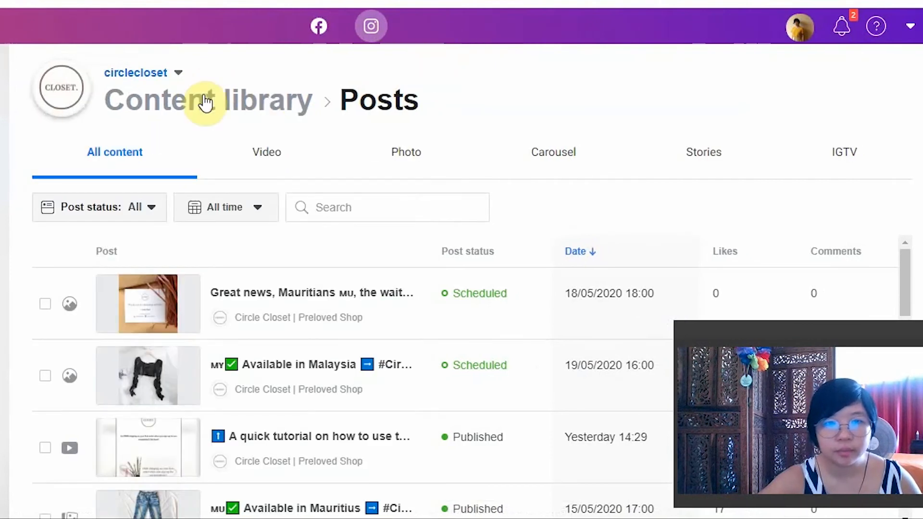
View the Circle Closet Facebook home, show only carousel posts in the Instagram library, and return to the Facebook home.
left_click(317, 28)
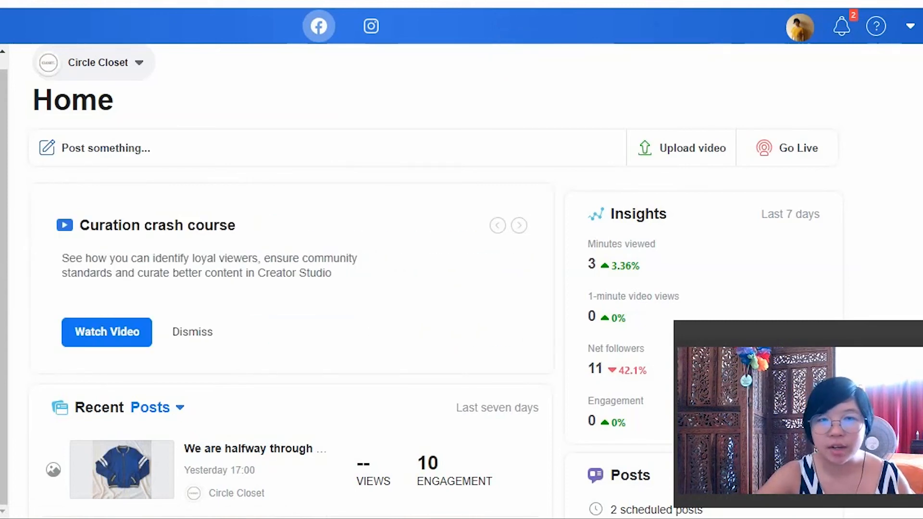
left_click(307, 1)
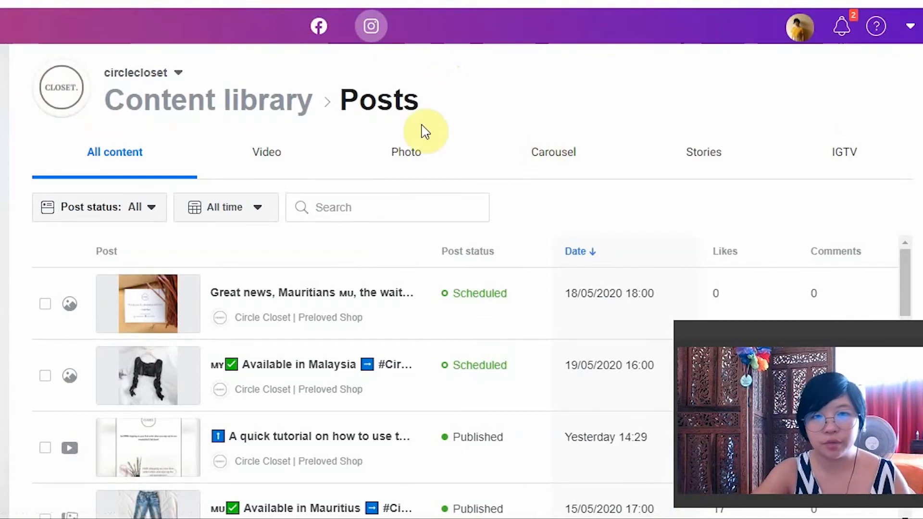
left_click(550, 160)
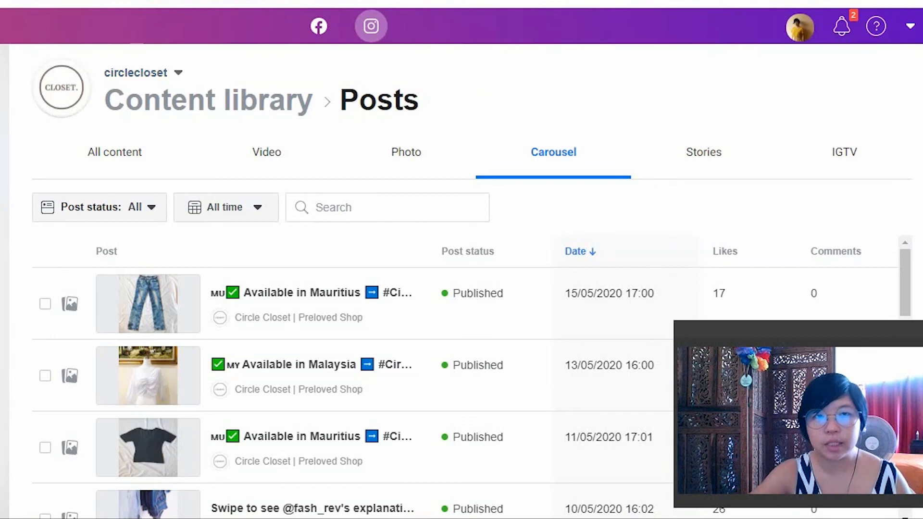
left_click(321, 28)
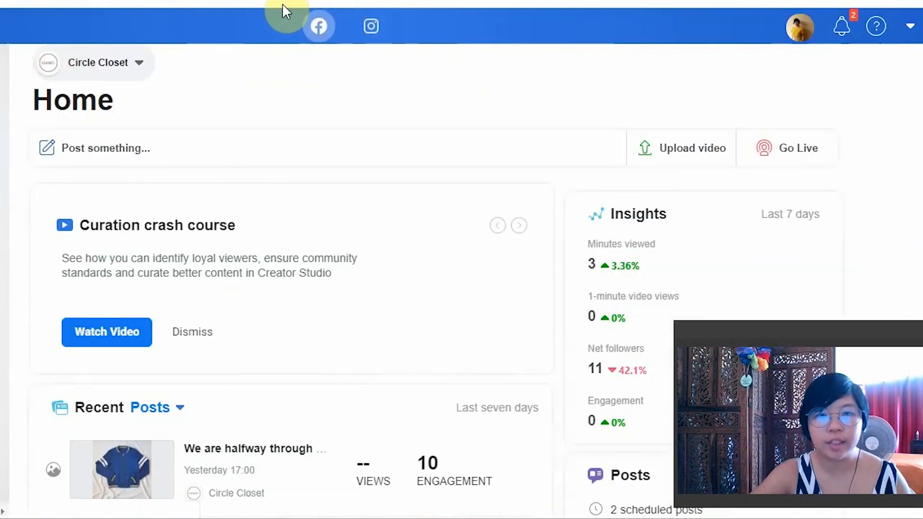